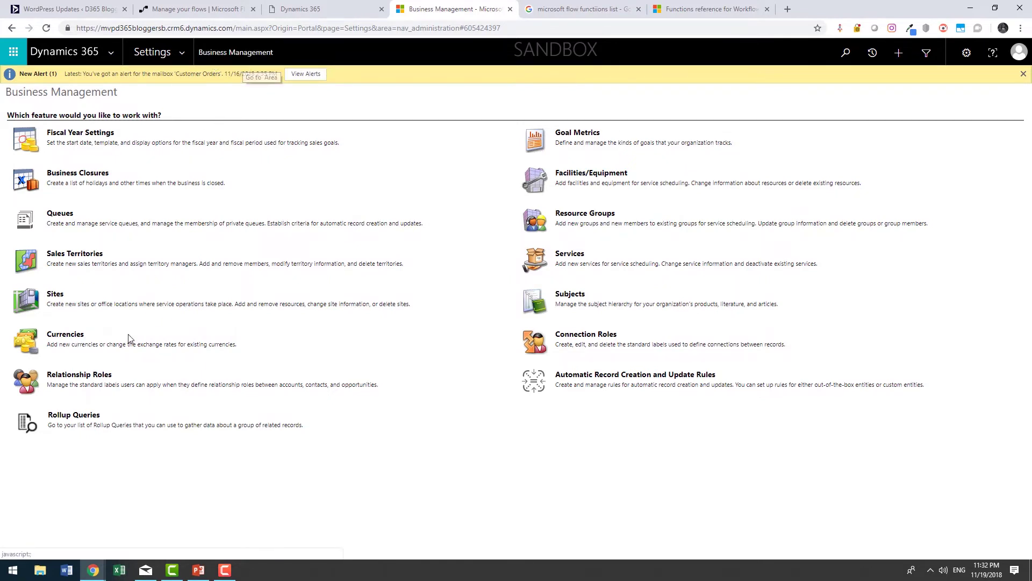
Open the Currencies list from Business Management to view the current exchange rates.
left_click(72, 337)
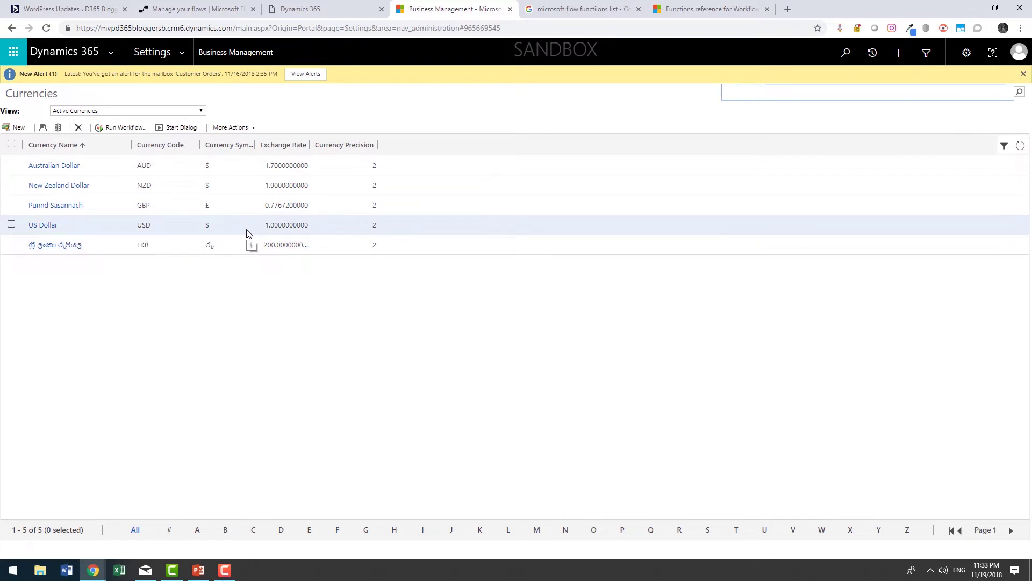
left_click(359, 428)
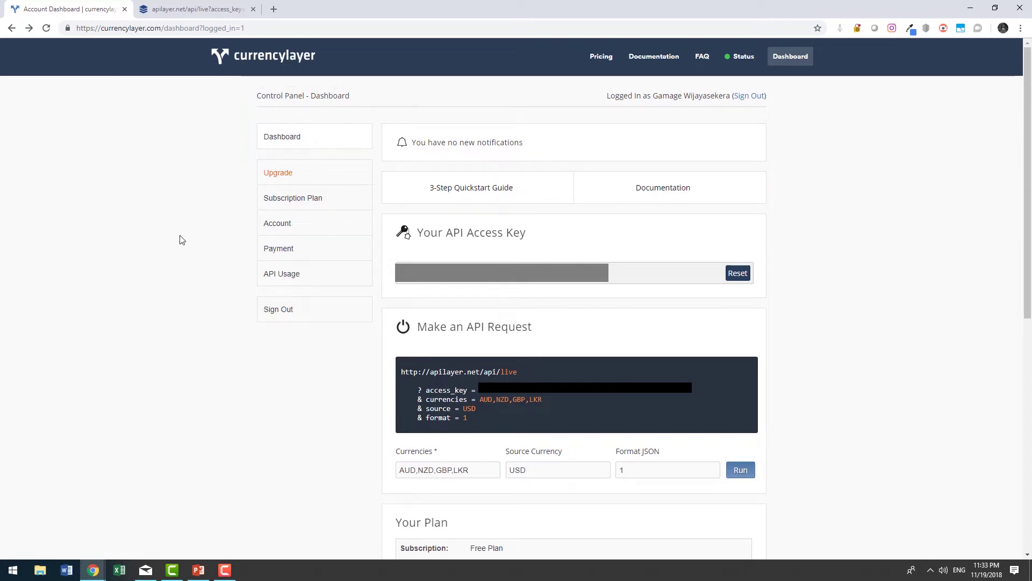
View the apilayer.net live API response and highlight the currency rates under quotes.
left_click(177, 11)
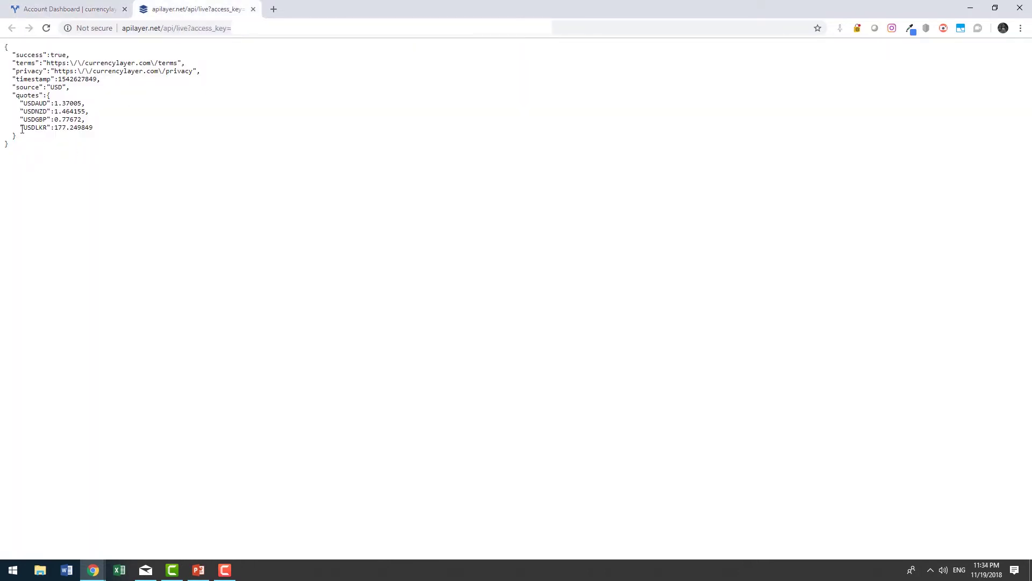
left_click_drag(8, 144, 5, 54)
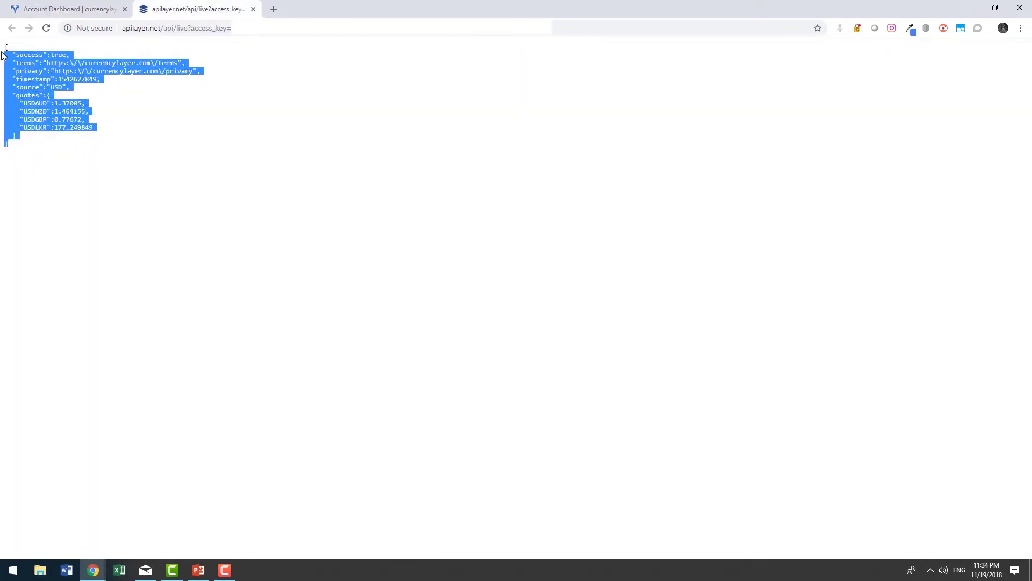
left_click(49, 115)
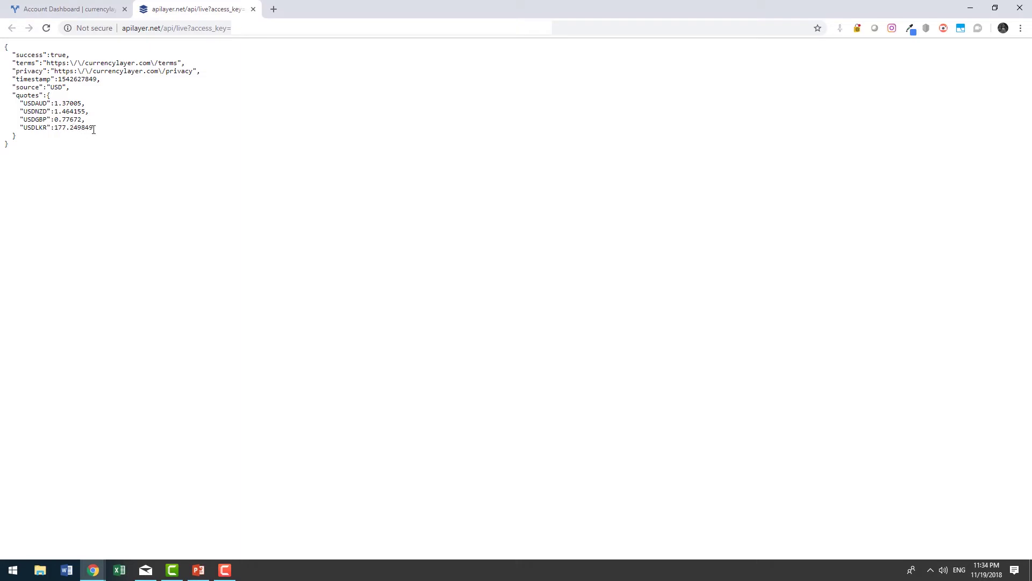
left_click_drag(94, 128, 6, 104)
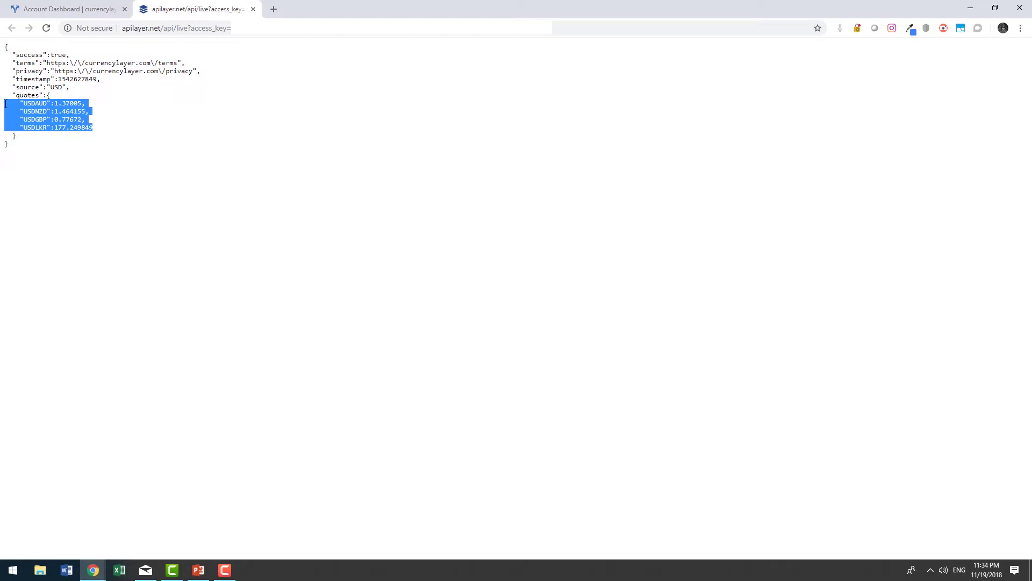
Shrink the API response window so the Currencies list shows behind it, and highlight the USDAUD key.
double_click(307, 17)
left_click(269, 382)
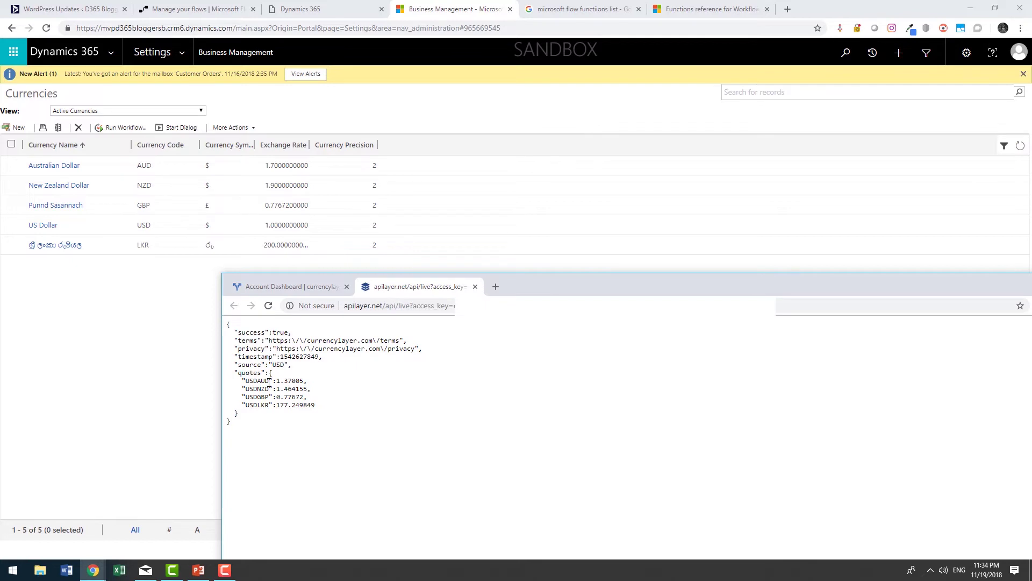
left_click_drag(269, 382, 246, 383)
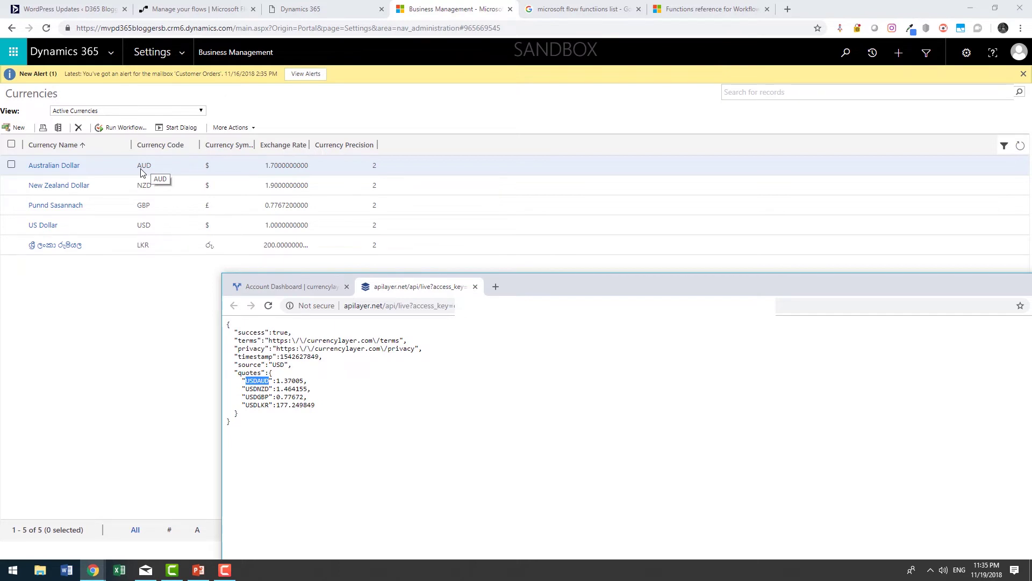
Switch to Microsoft Flow and open the Get / Exchange Rates flow for editing.
left_click(177, 10)
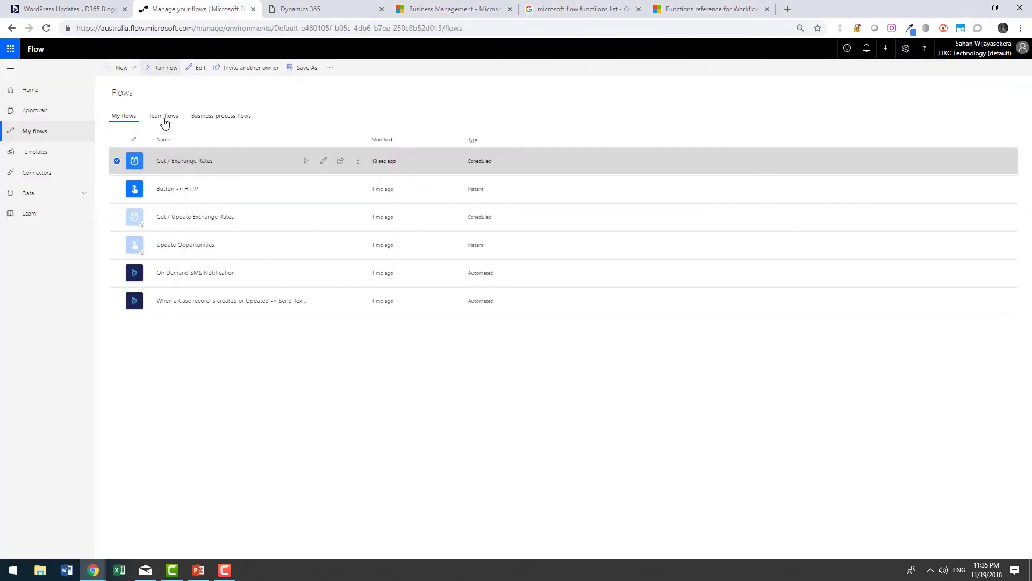
left_click(176, 162)
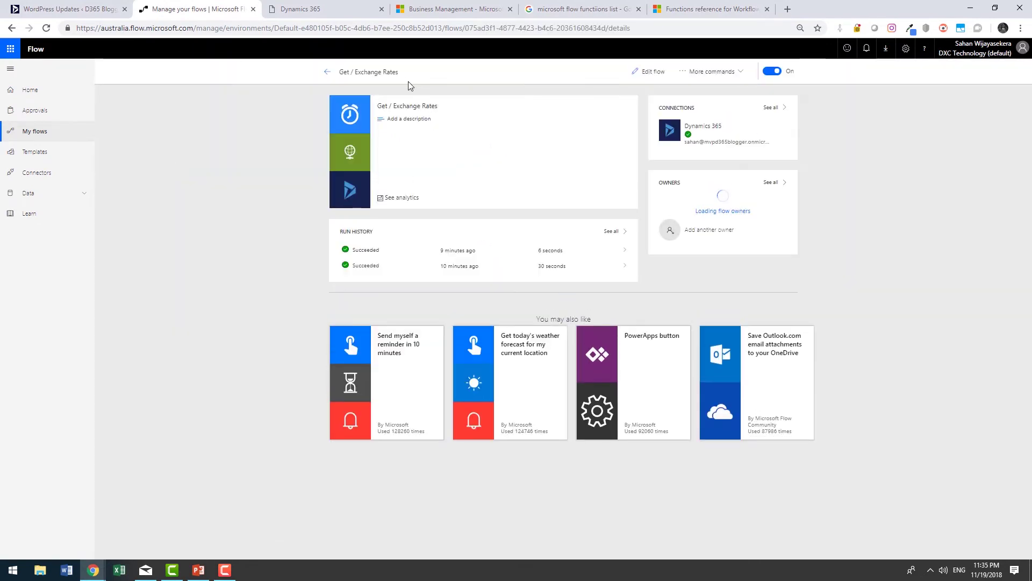
left_click(648, 76)
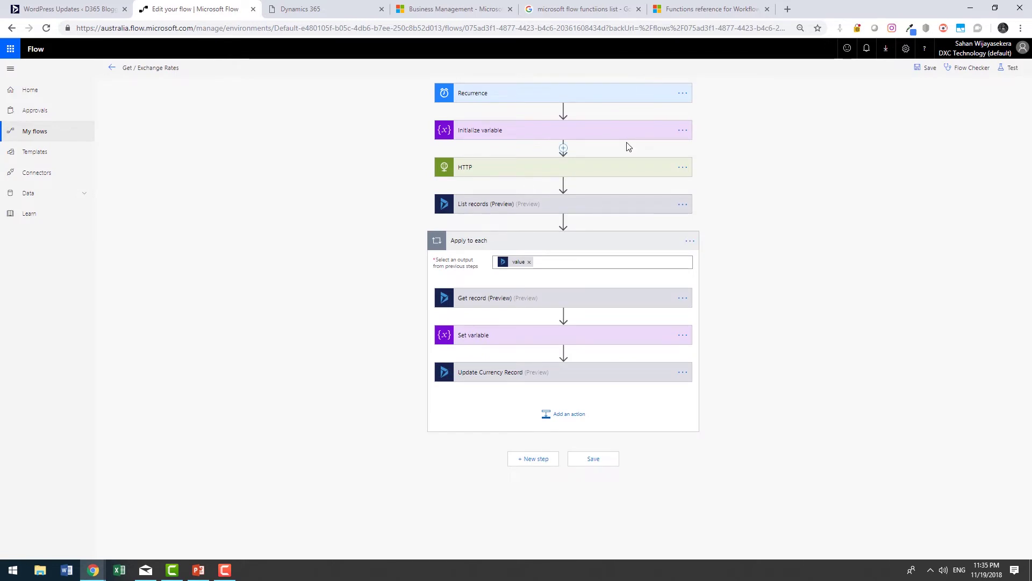
Expand the Recurrence trigger and the Initialize variable and HTTP actions to examine their settings.
left_click(598, 94)
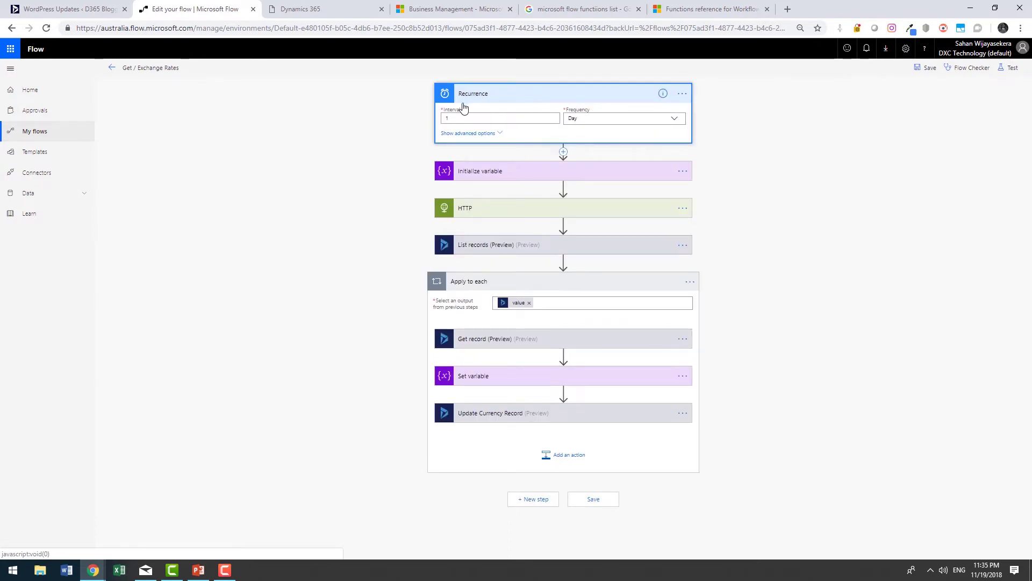
left_click(498, 170)
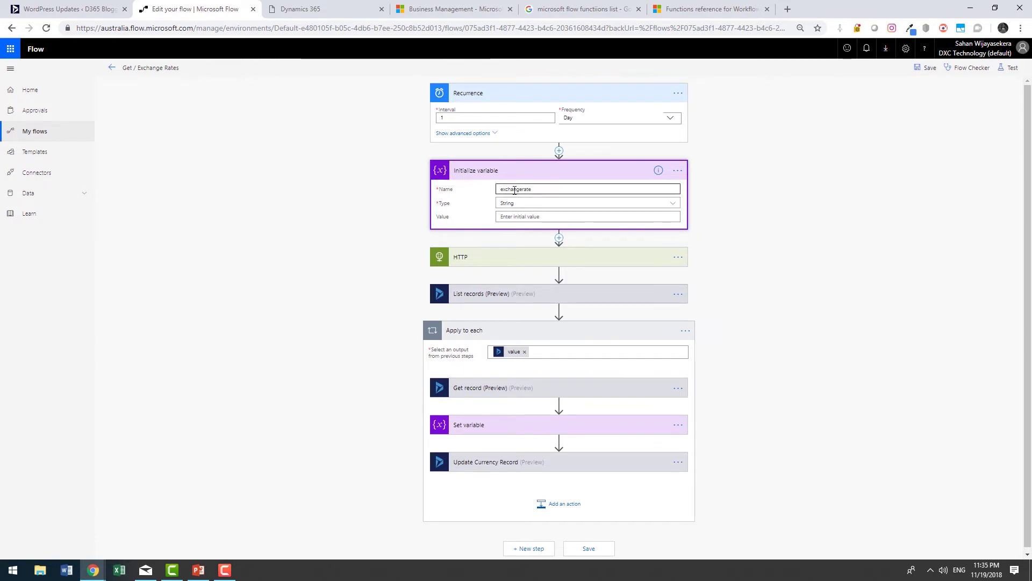
left_click(492, 260)
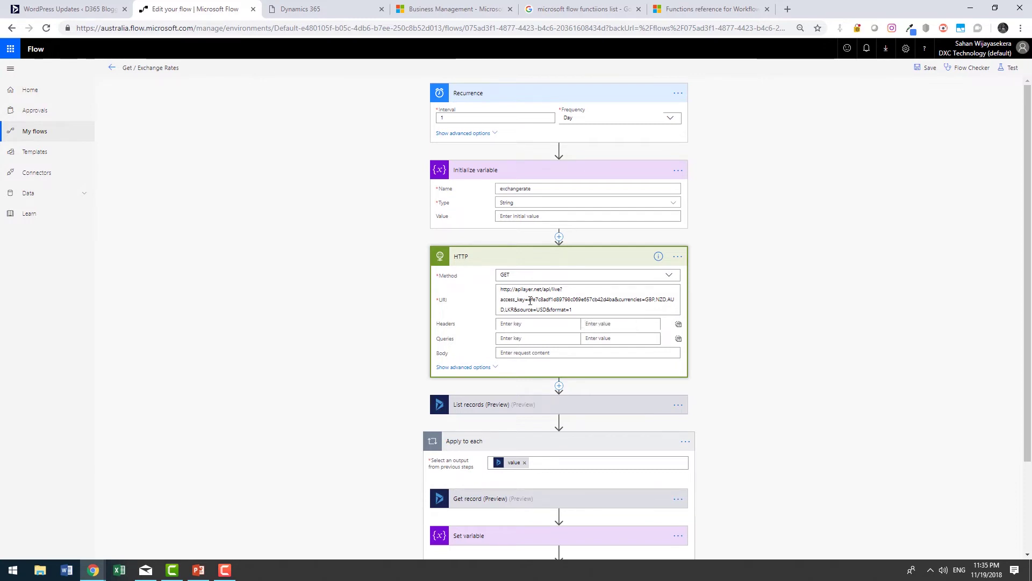
Expand the List records action with its advanced options to examine the filter query.
left_click(506, 404)
scroll(515, 322, "down", 3)
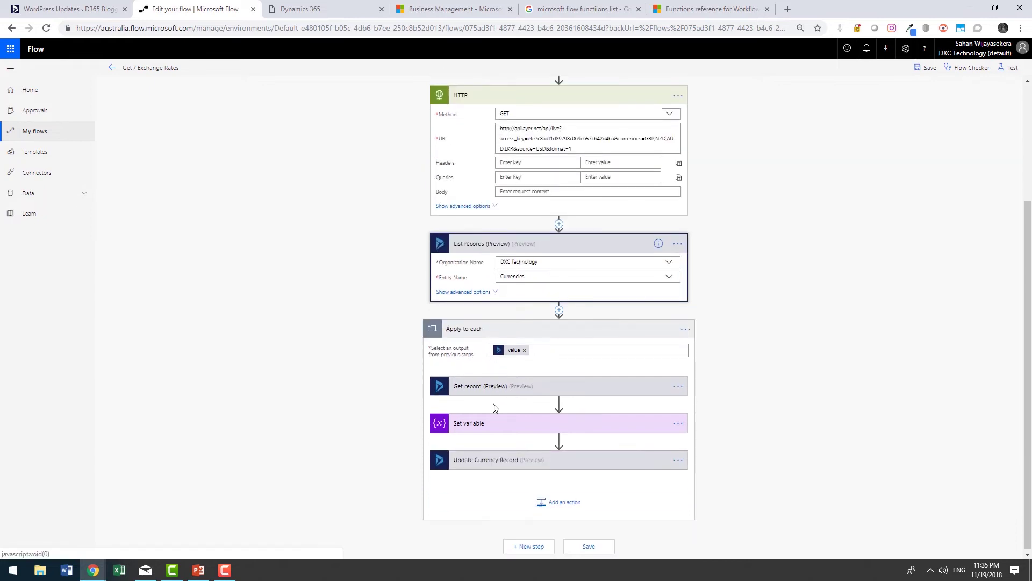
left_click(482, 292)
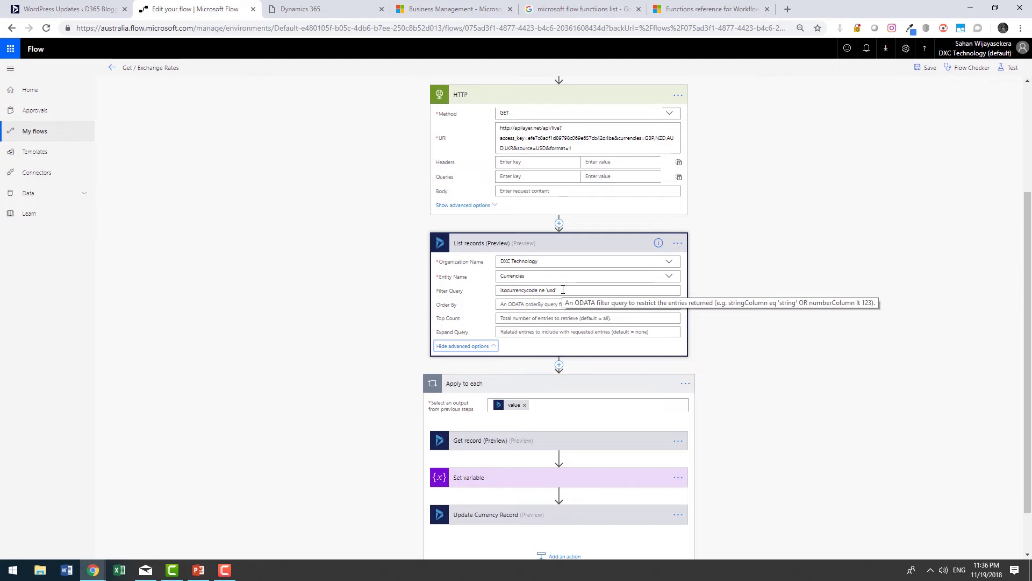
scroll(563, 290, "down", 1)
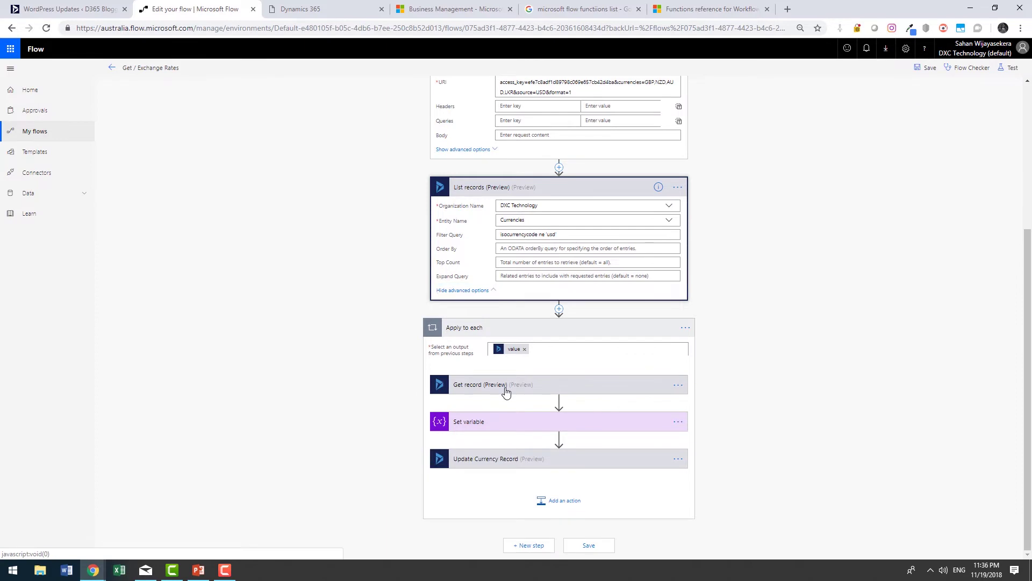
Expand the Get record action inside Apply to each and inspect its item identifier.
left_click(506, 385)
scroll(489, 391, "down", 1)
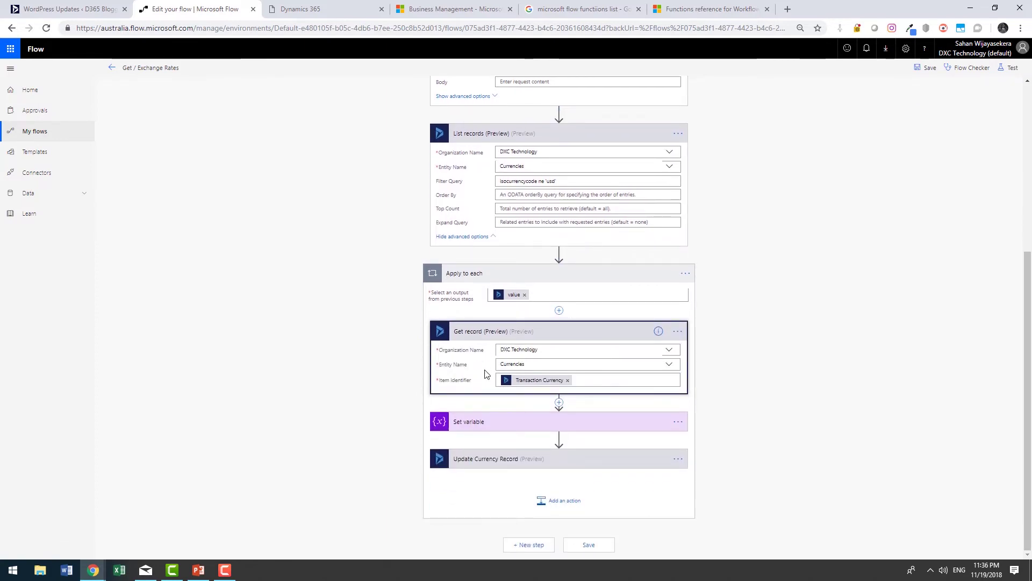
mouse_move(541, 388)
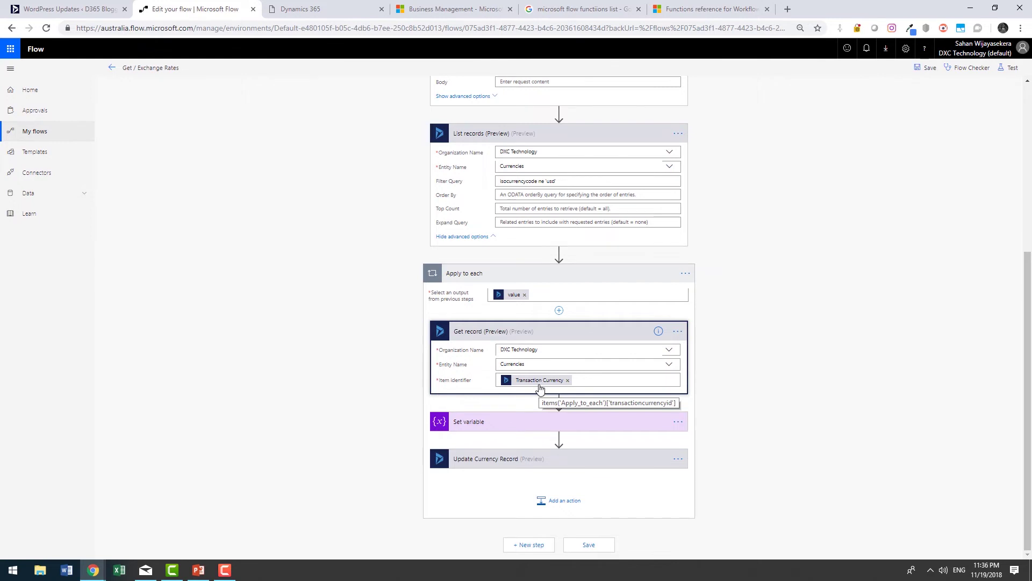
Expand the Set variable action and open the body expression used as its value.
left_click(506, 422)
mouse_move(506, 423)
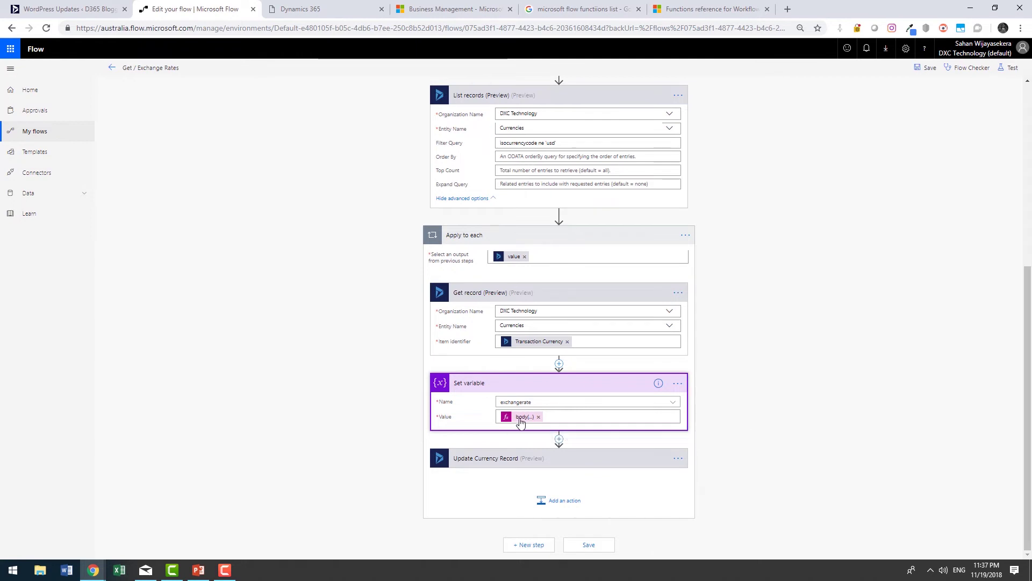
left_click(524, 417)
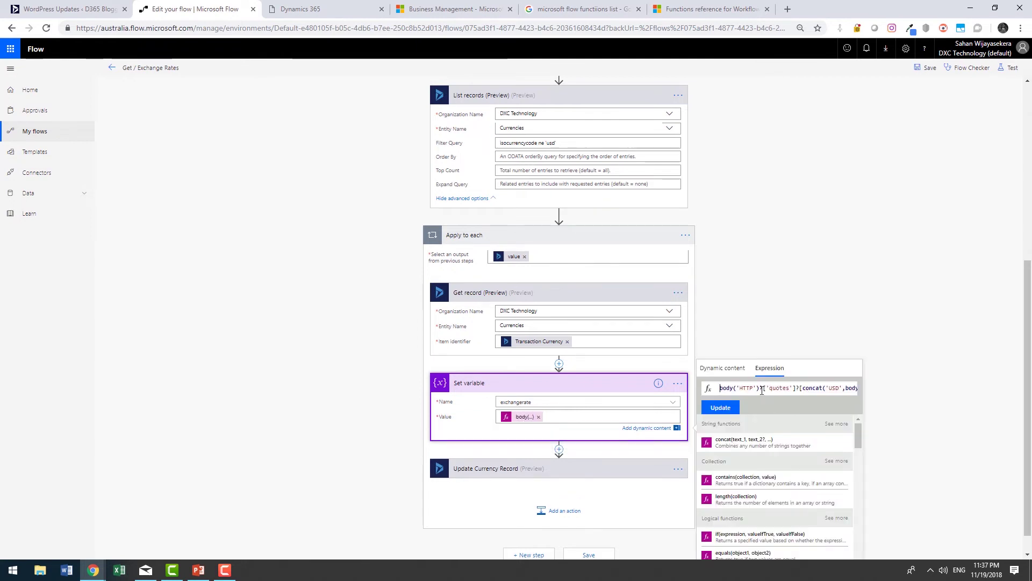
left_click(761, 388)
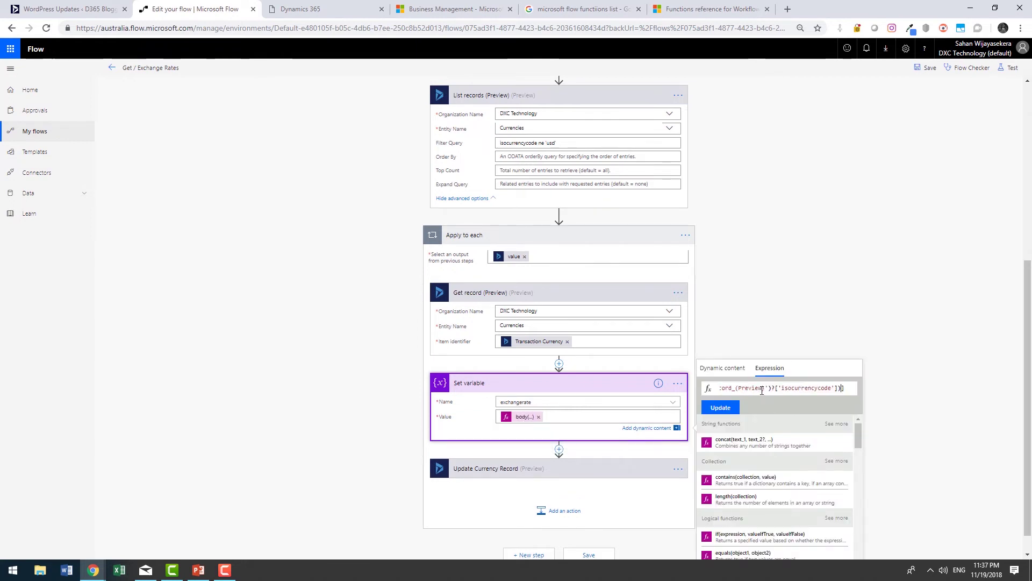
left_click(735, 391)
left_click_drag(735, 391, 750, 393)
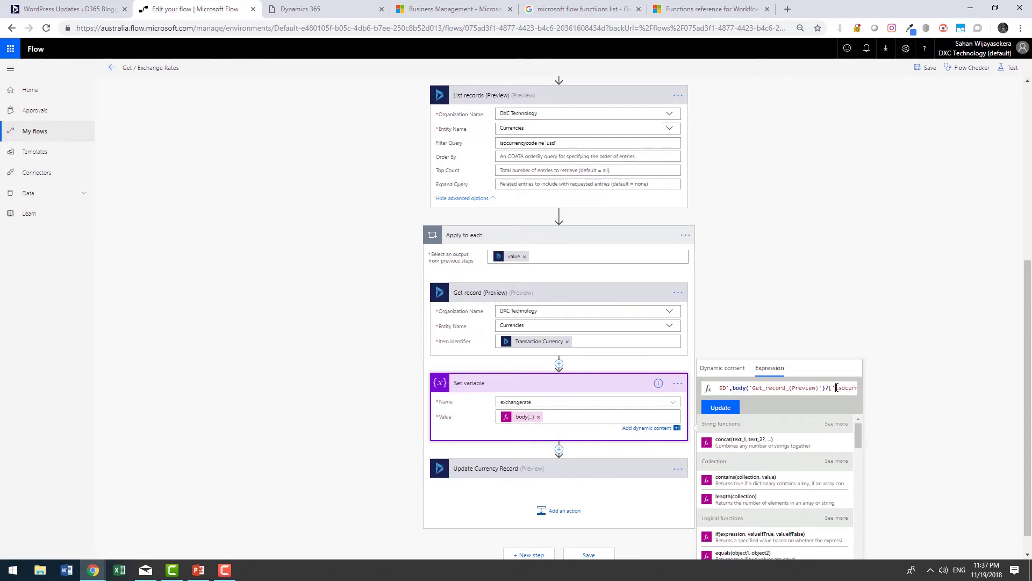
Examine the part of the Set variable expression that reads isocurrencycode from the Get record action.
key("Right")
key("Right")
key("Right")
key("Right")
key("Right")
key("Right")
key("Right")
key("Right")
key("Right")
key("Right")
key("Right")
key("Right")
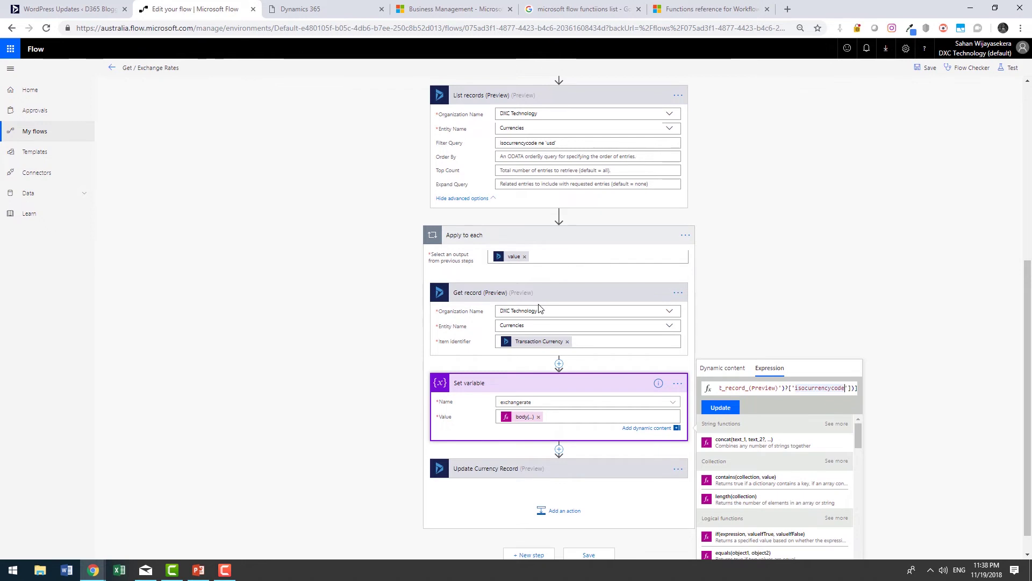
left_click_drag(729, 387, 730, 387)
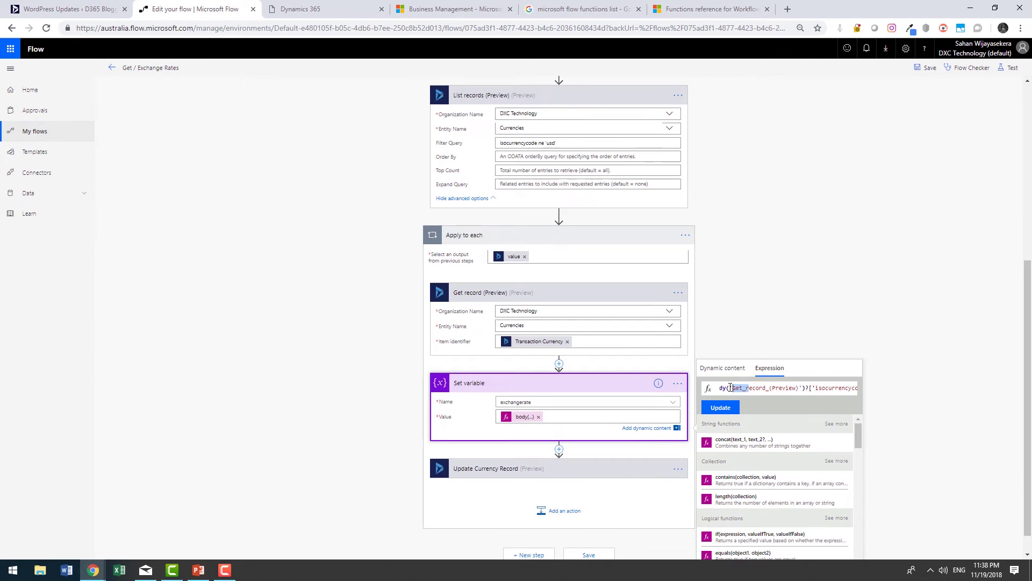
left_click(730, 387)
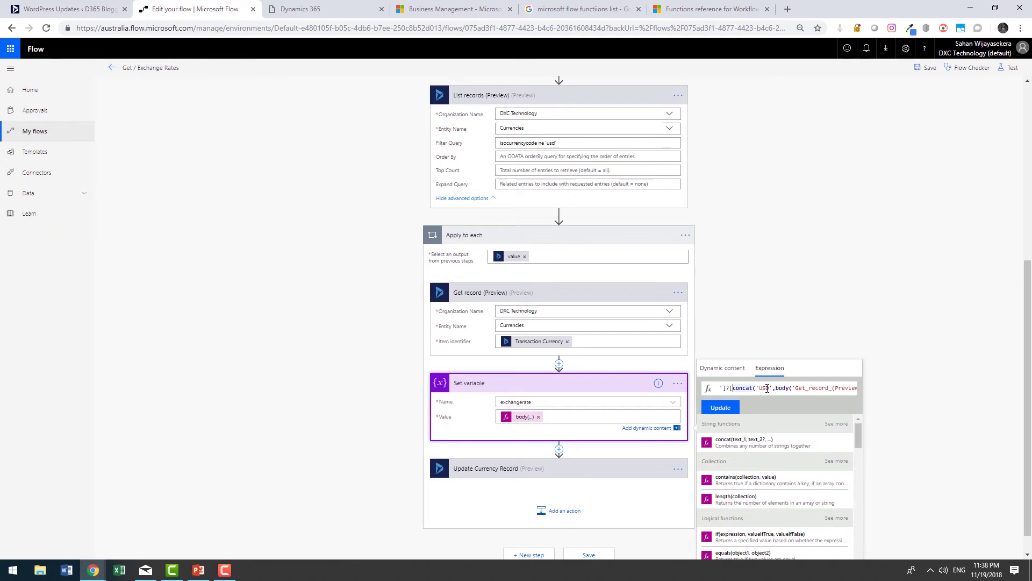
Trace the Set variable expression back from the concat function through quotes to the HTTP body reference.
key("Left")
key("Left")
key("Left")
key("Left")
key("Left")
key("Left")
key("Left")
key("Left")
key("Left")
key("Left")
key("Left")
key("Left")
key("Left")
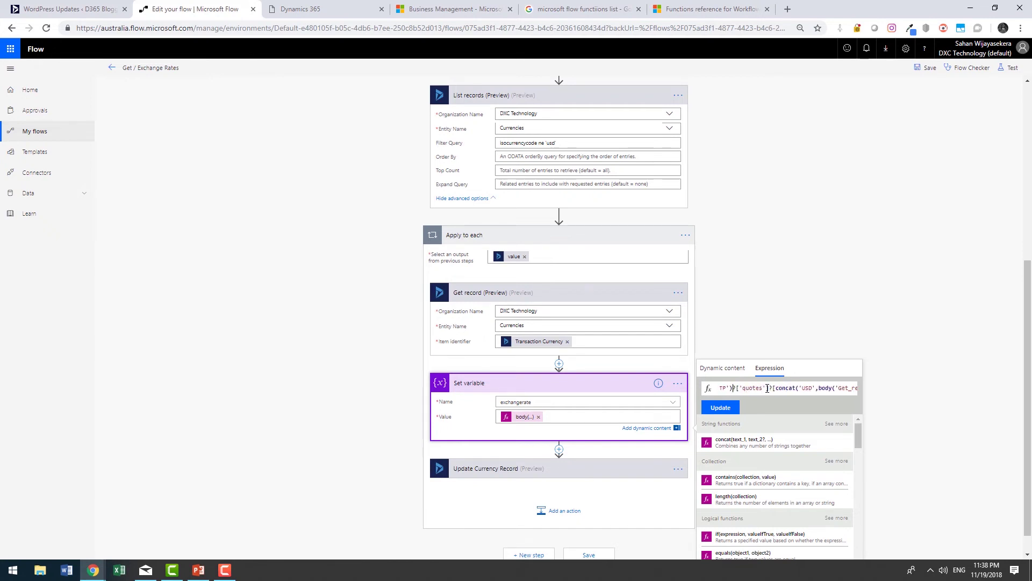
key("Left")
key("Left")
key("Left")
key("Left")
key("Left")
key("Left")
key("Left")
key("Left")
key("Left")
key("Left")
key("Left")
key("Left")
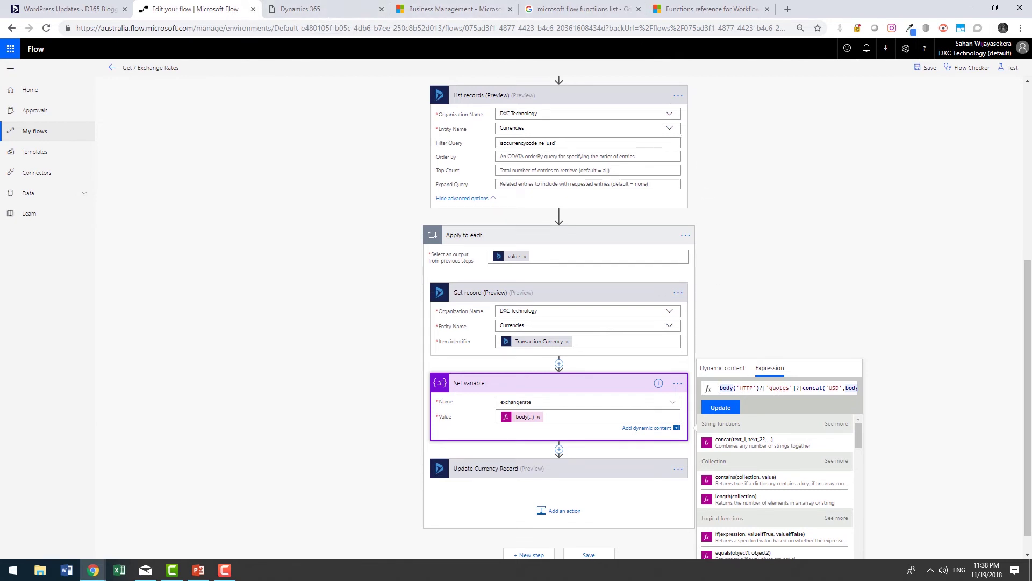
Check the quotes data in the API response window against the expression, and return to the flow editor.
mouse_move(93, 571)
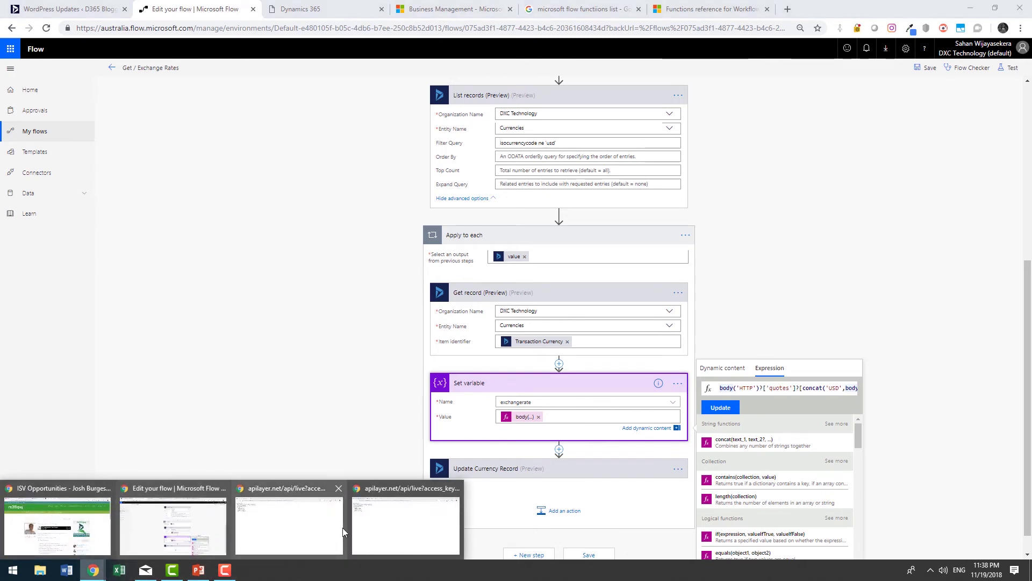
left_click(361, 529)
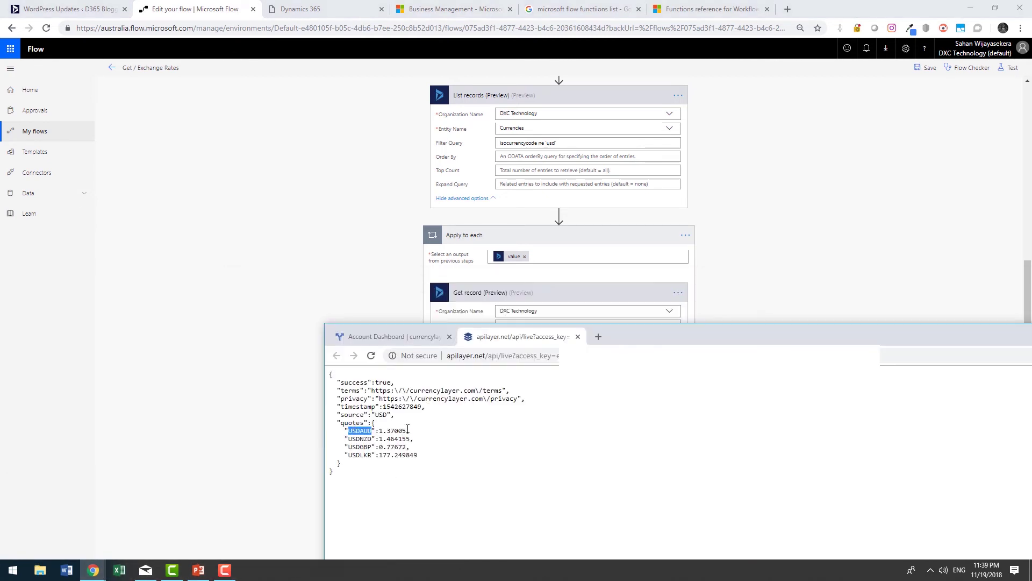
left_click_drag(410, 431, 379, 425)
key("alt+Tab")
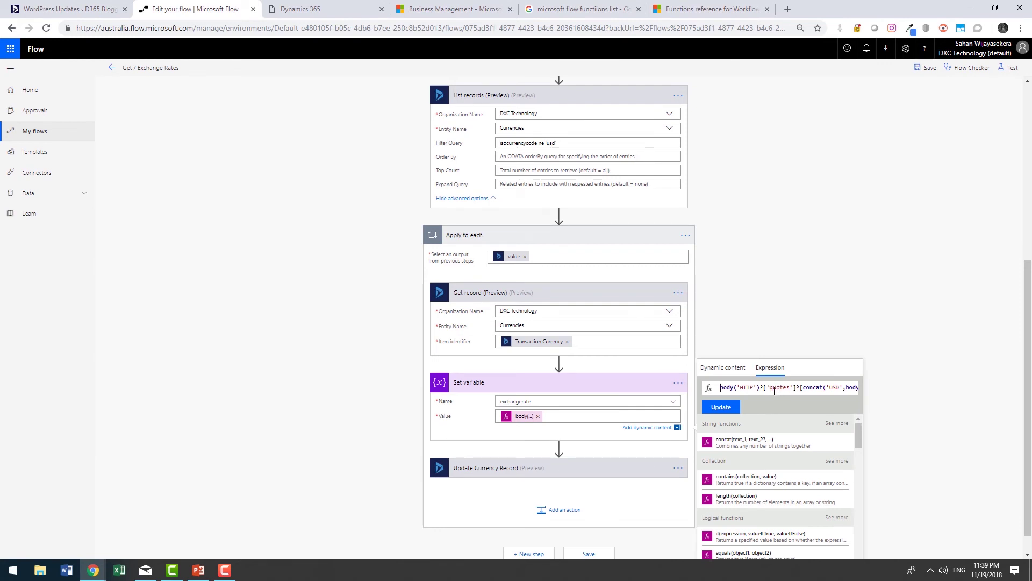
Expand the Update Currency Record action to examine its record identifier and exchange rate, and review the flow above it.
left_click(526, 475)
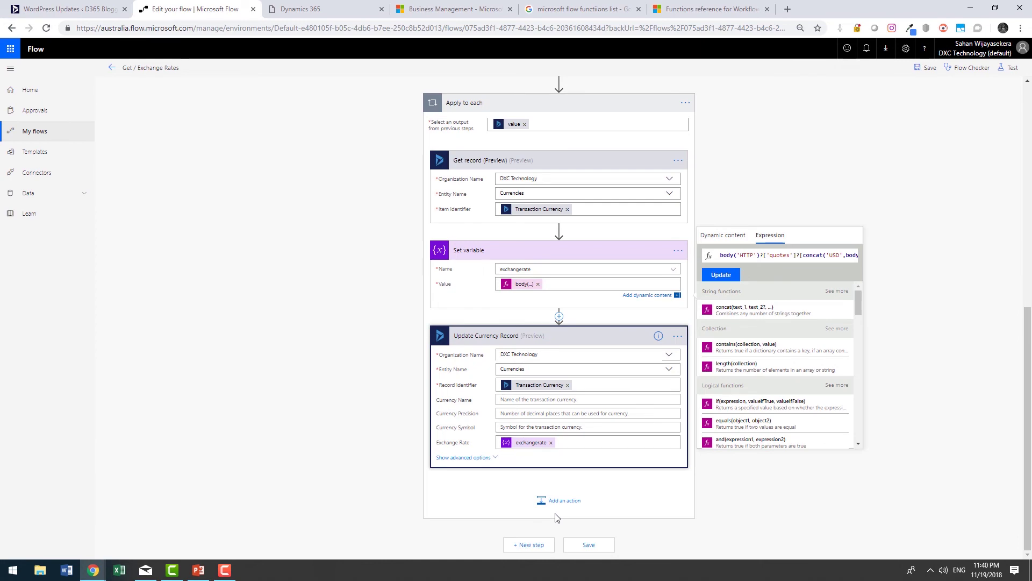
left_click(355, 443)
scroll(873, 253, "up", 8)
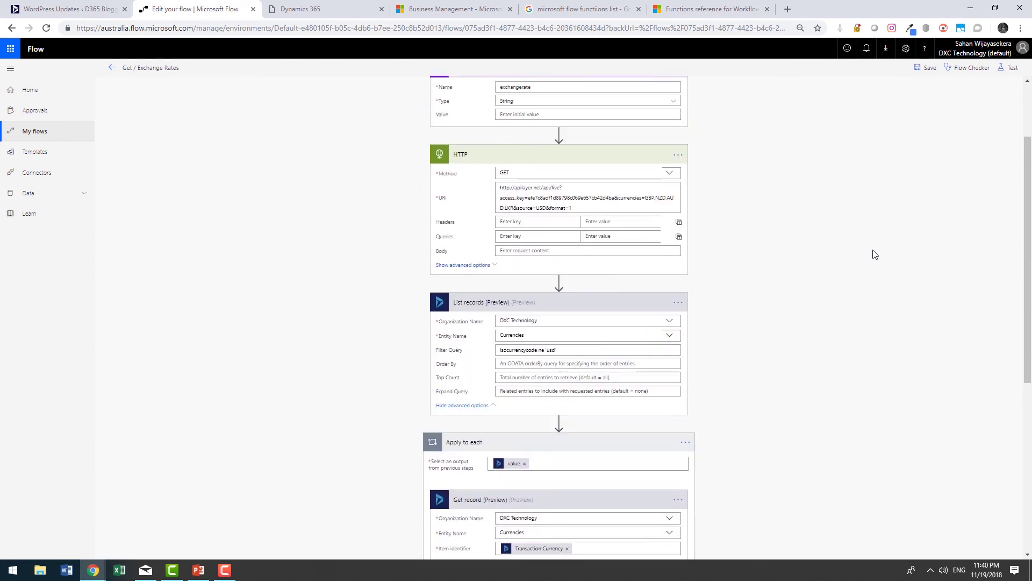
Switch to the Dynamics 365 Currencies list and bring up the API response to compare the exchange rates.
left_click(411, 10)
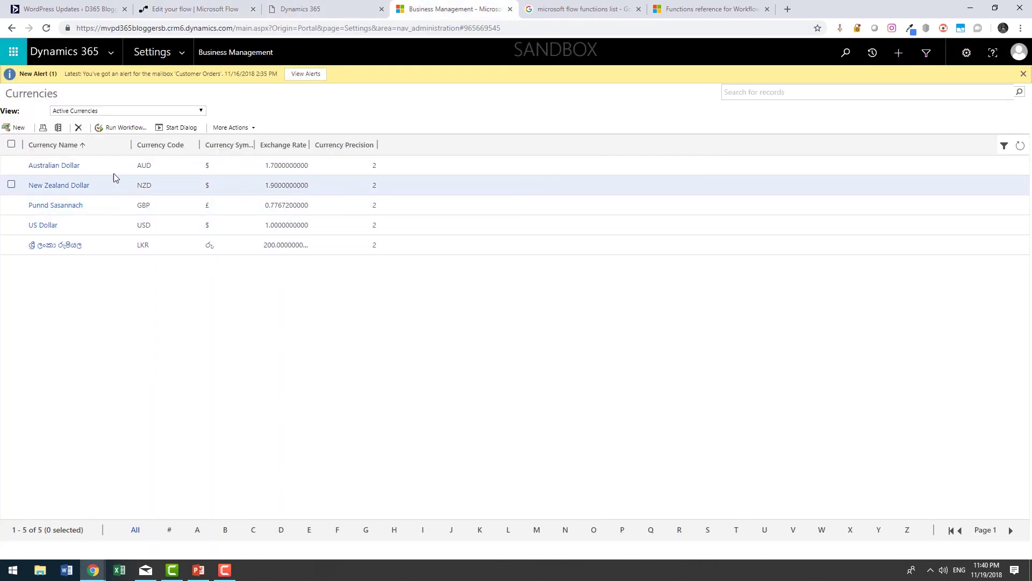
mouse_move(93, 570)
left_click(376, 516)
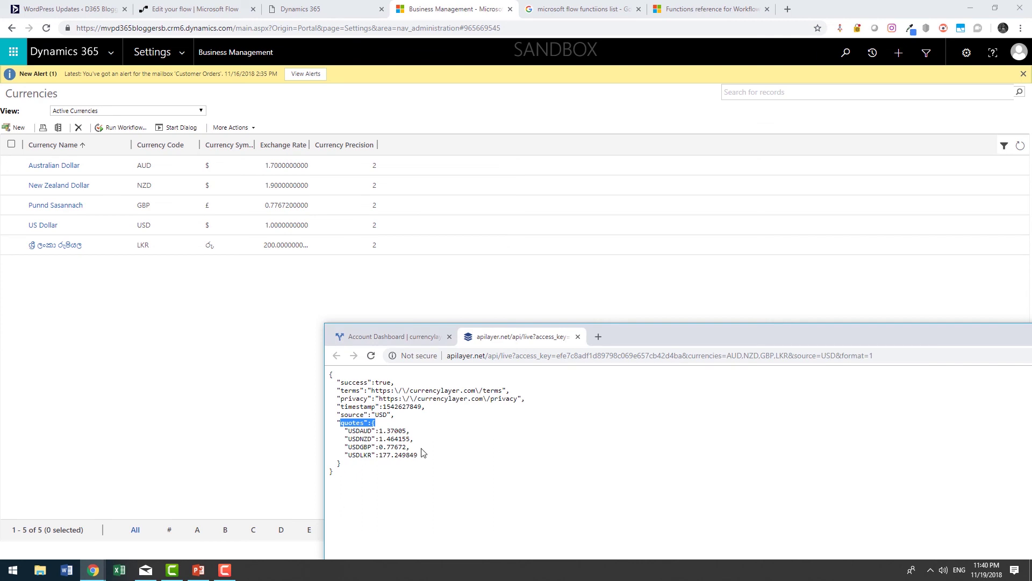
Compare the AUD and LKR quotes in the API response with the exchange rates in the Dynamics 365 Currencies list.
left_click_drag(419, 456, 341, 430)
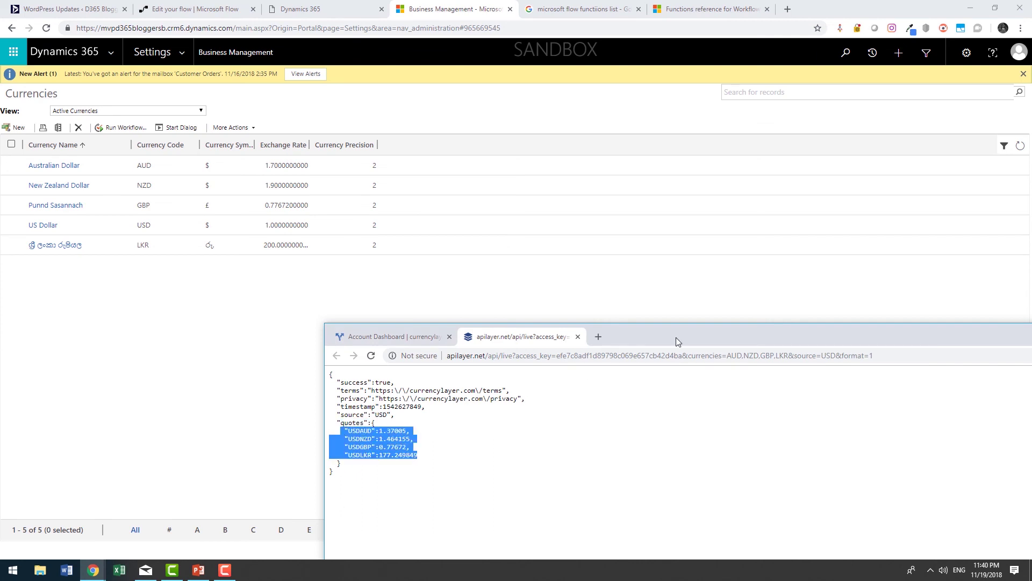
left_click_drag(676, 337, 496, 277)
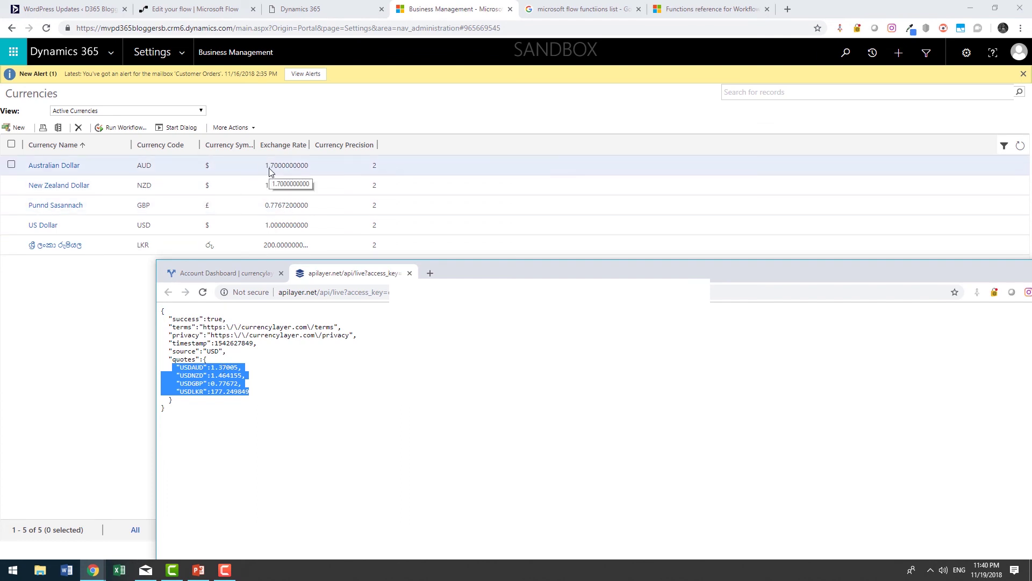
left_click_drag(243, 367, 177, 369)
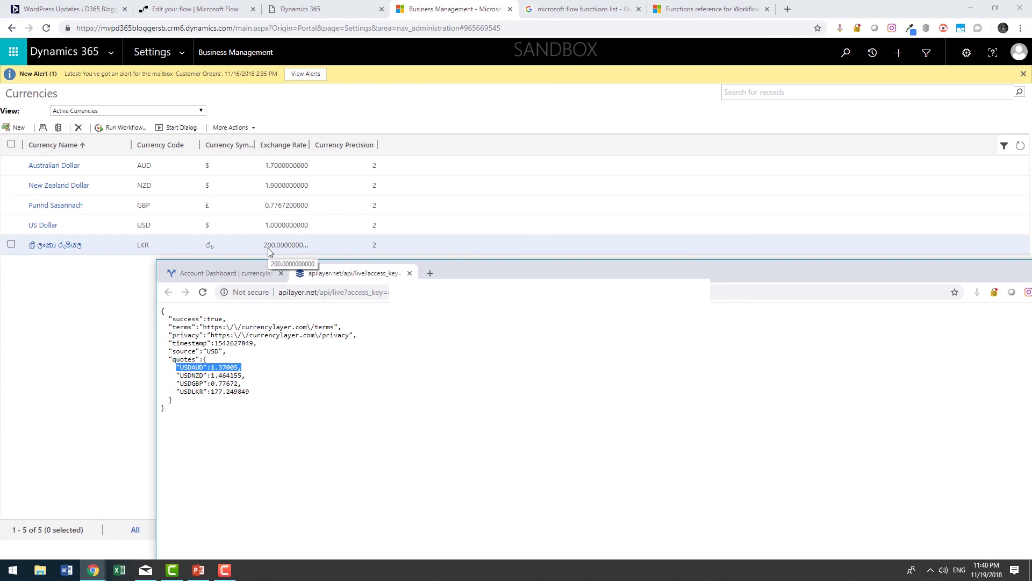
left_click_drag(252, 398, 211, 391)
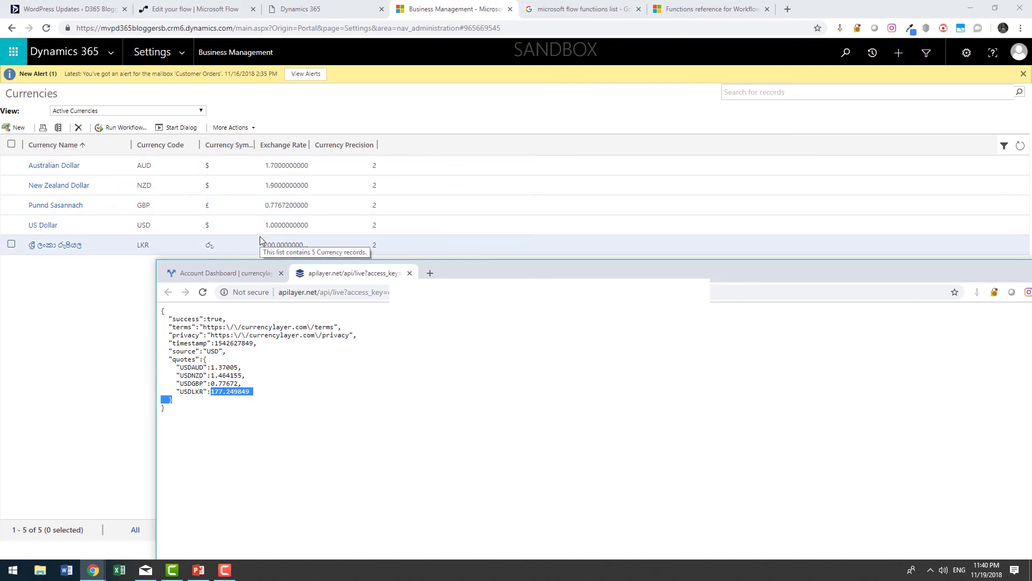
Return to the Get / Exchange Rates flow in Microsoft Flow and run a test of it.
left_click(178, 12)
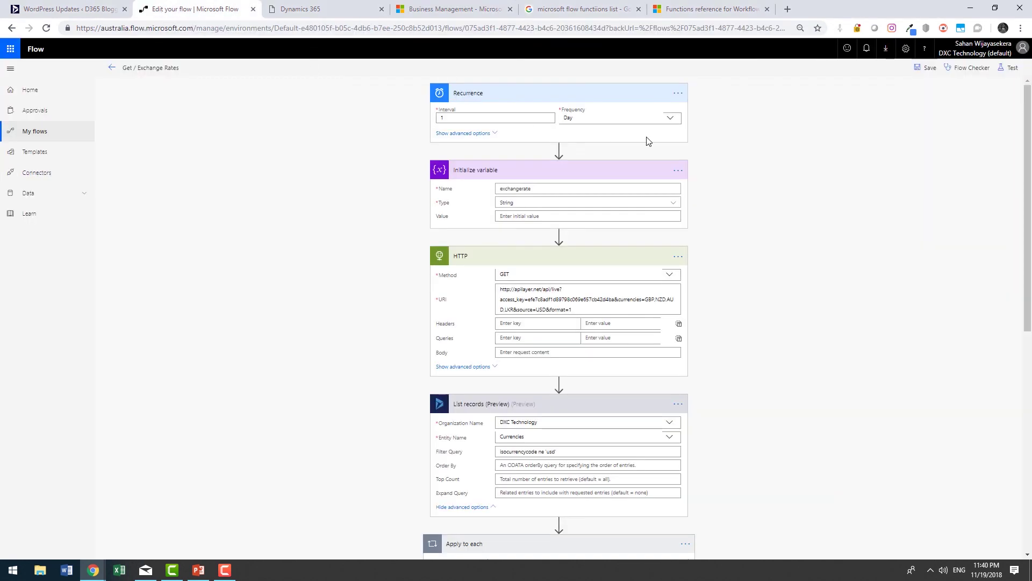
left_click(1012, 73)
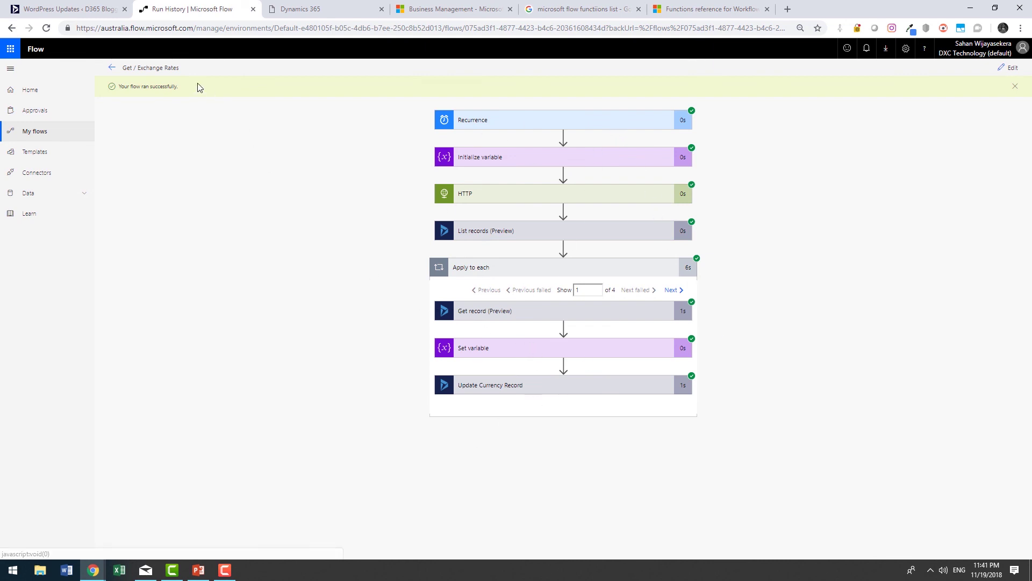
Refresh the Dynamics 365 Currencies list to check the exchange rates, and return to the flow's run history.
left_click(425, 10)
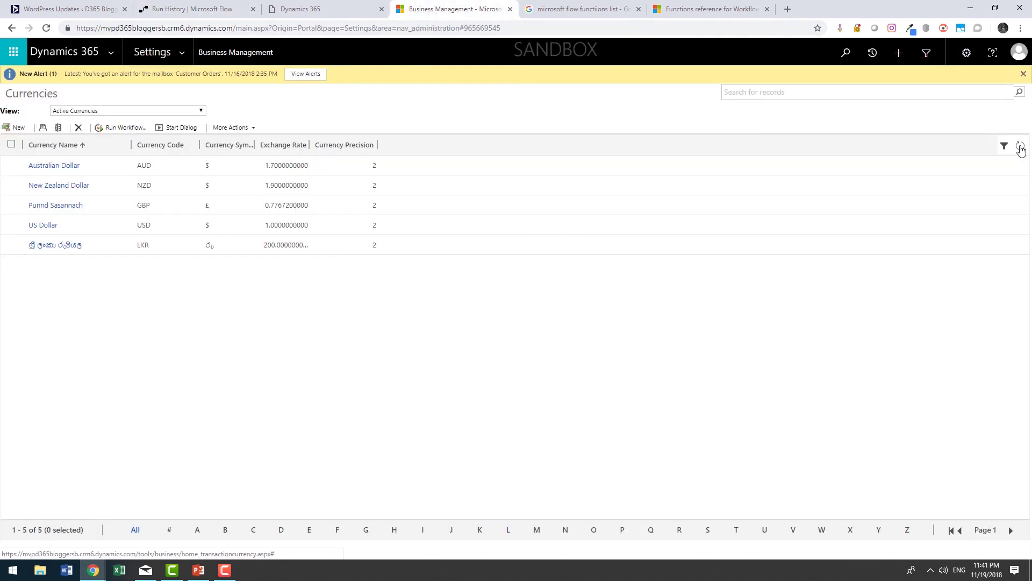
left_click(1020, 146)
left_click(211, 10)
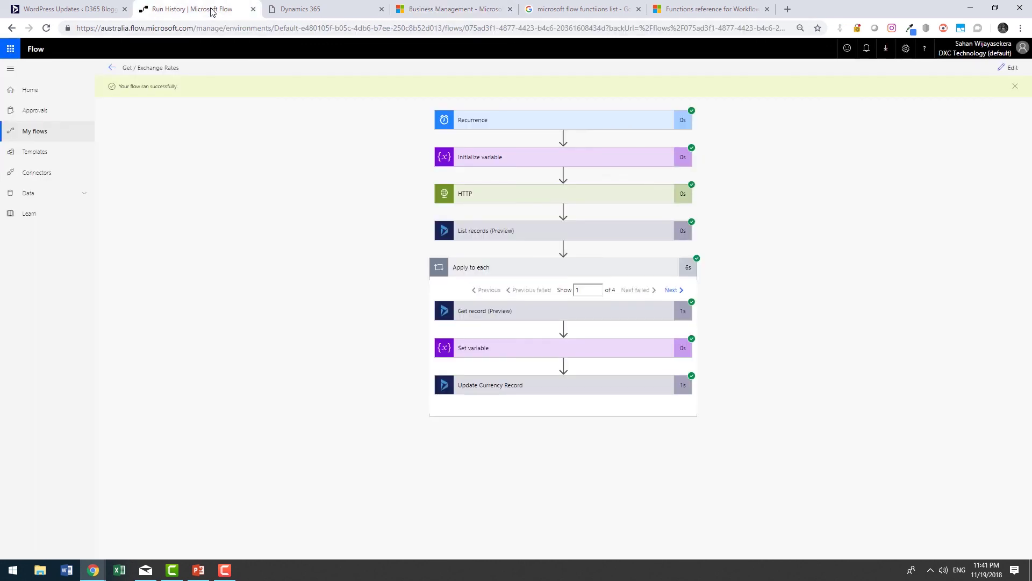